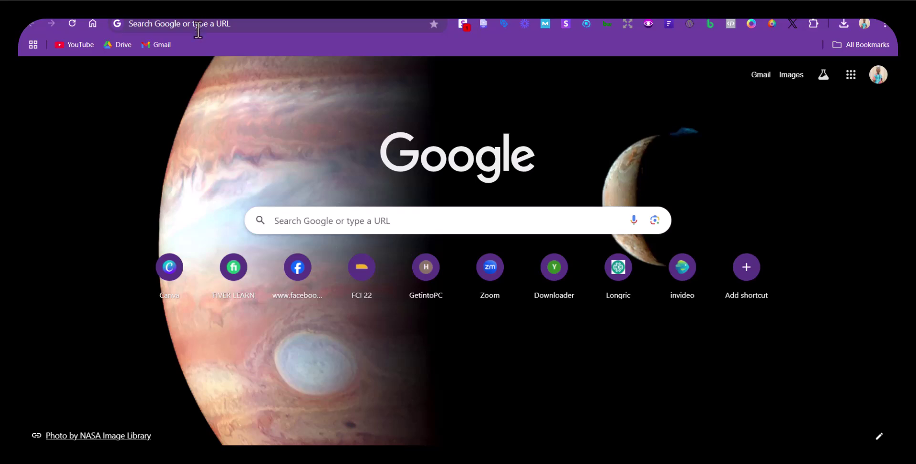
- Go to Fujitsu's FP-2000 EEA driver page, scroll to Windows, and download fp2000-d100-d300-699.exe
{"action": "left_click", "coordinate": [209, 26]}
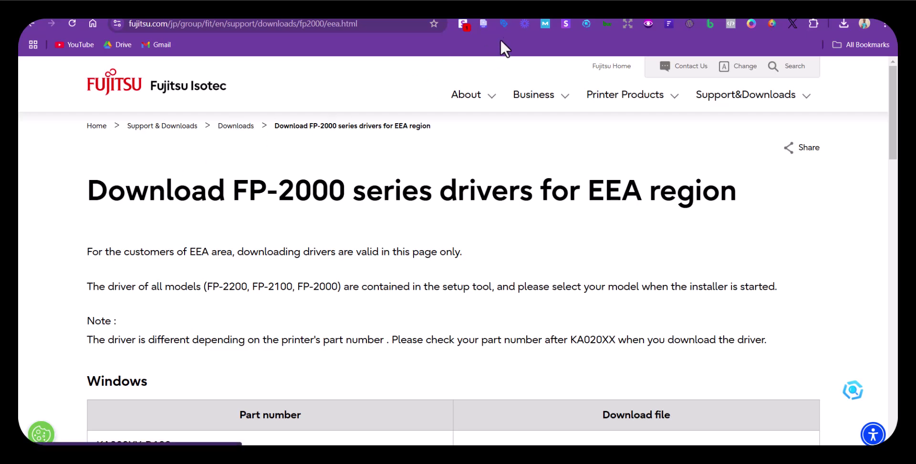
{"action": "key", "text": "Down"}
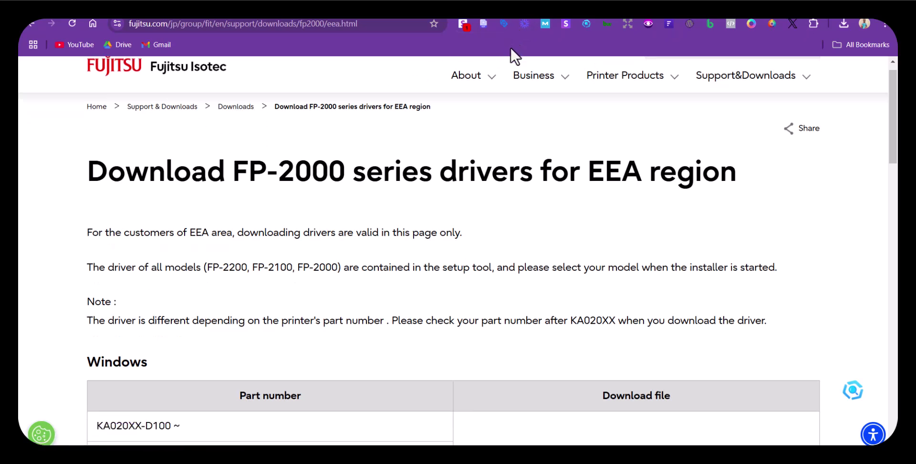
{"action": "scroll", "coordinate": [402, 248], "scroll_direction": "down", "scroll_amount": 1}
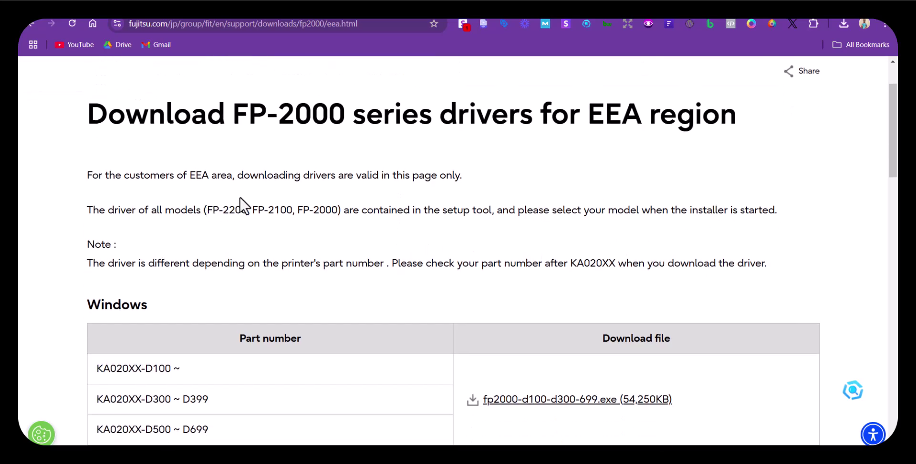
{"action": "scroll", "coordinate": [242, 203], "scroll_direction": "down", "scroll_amount": 1}
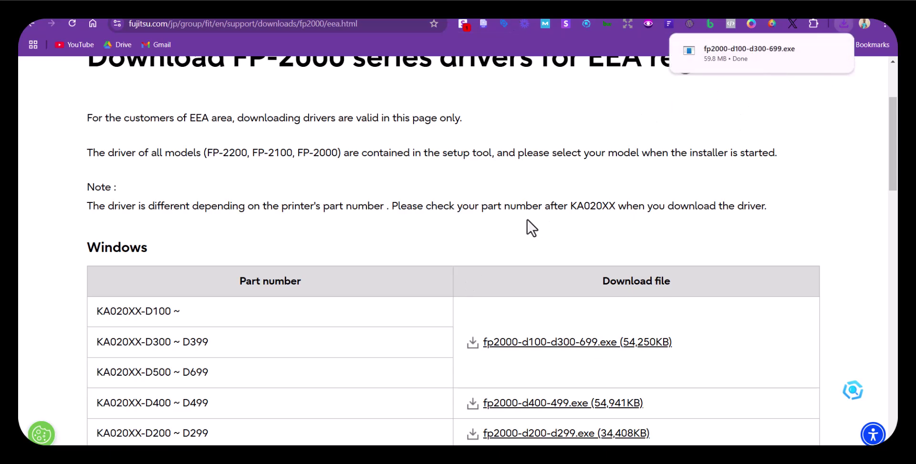
{"action": "mouse_move", "coordinate": [748, 72]}
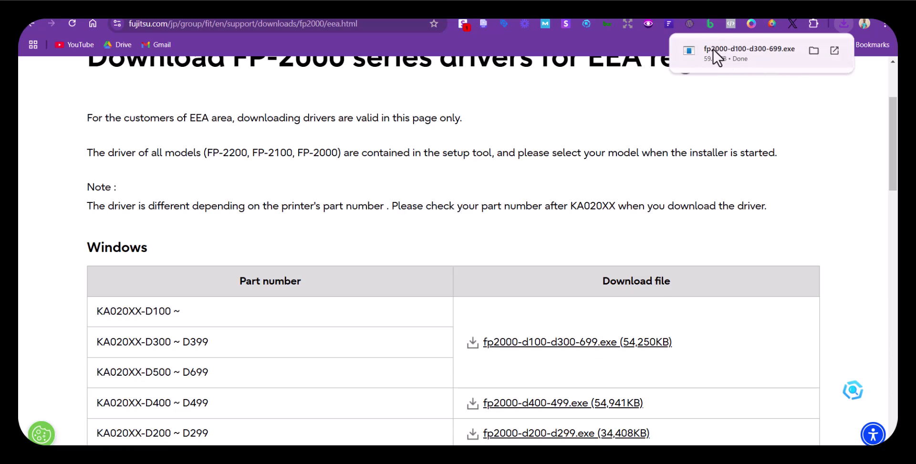
- Launch fp2000-d100-d300-699.exe from the Downloads folder using its right-click Open command
{"action": "left_click", "coordinate": [812, 48]}
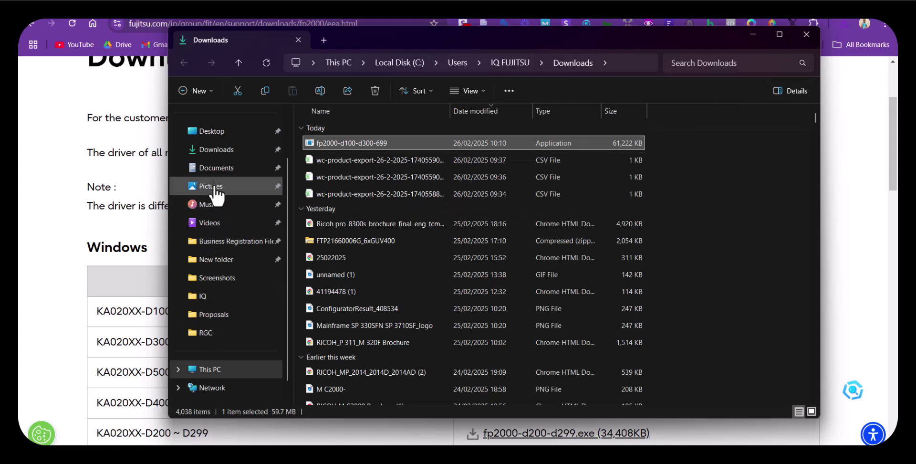
{"action": "left_click", "coordinate": [216, 152]}
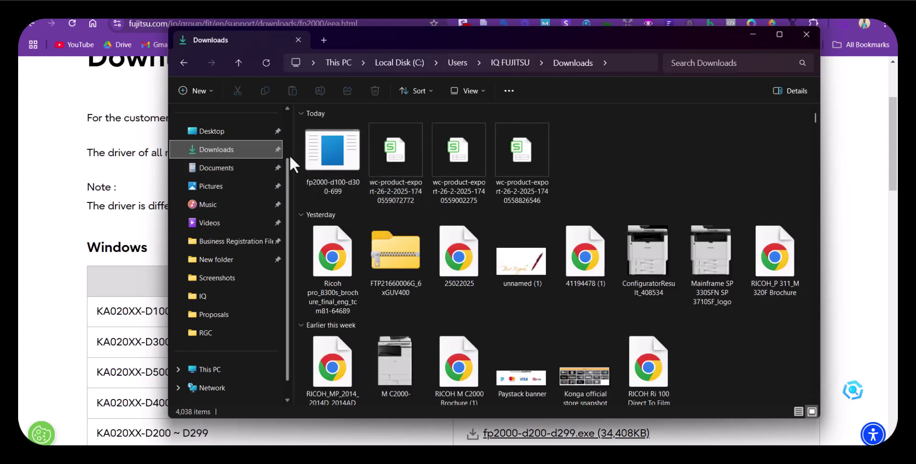
{"action": "mouse_move", "coordinate": [324, 159]}
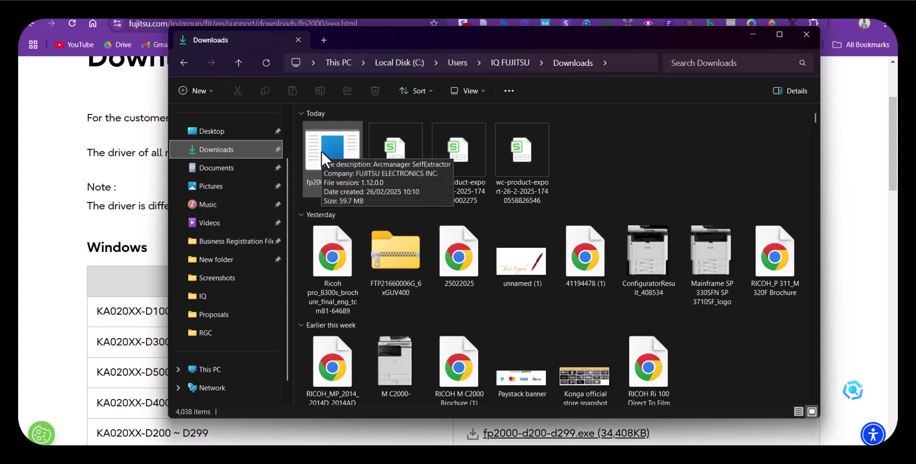
{"action": "left_click", "coordinate": [329, 141]}
{"action": "right_click", "coordinate": [330, 136]}
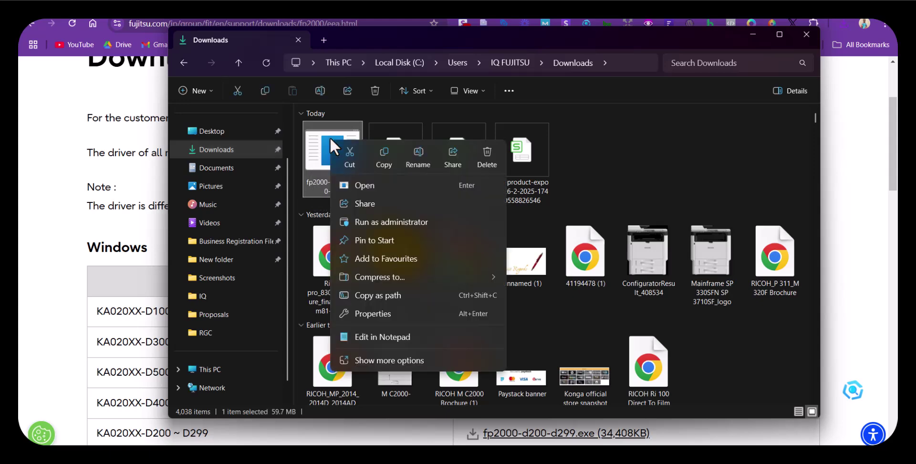
{"action": "left_click", "coordinate": [365, 185]}
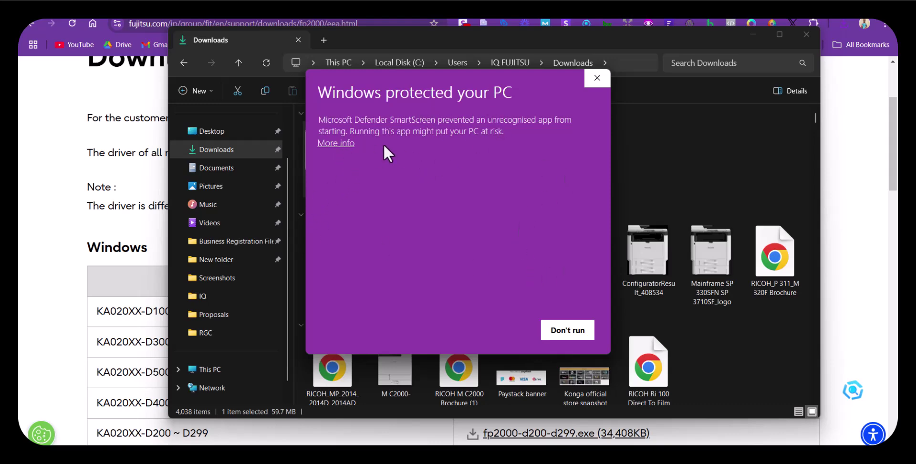
- Get past the SmartScreen warning with More info and Run anyway so the installer self-extracts
{"action": "left_click", "coordinate": [345, 143]}
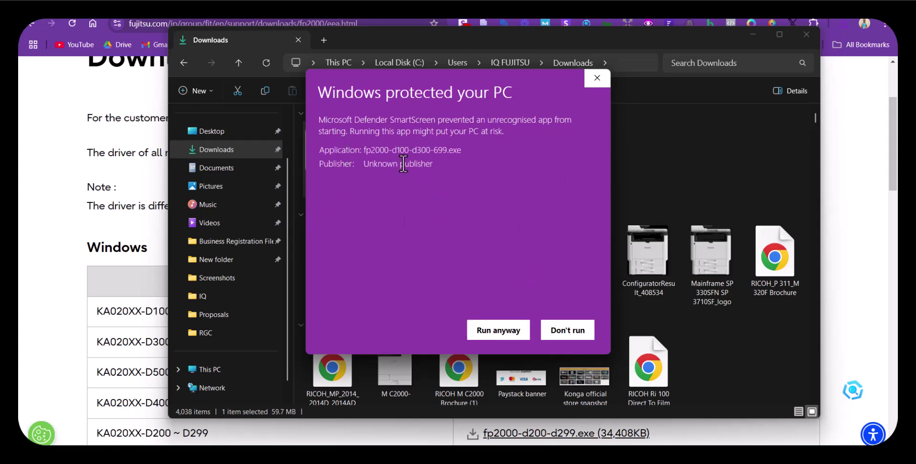
{"action": "left_click", "coordinate": [496, 334]}
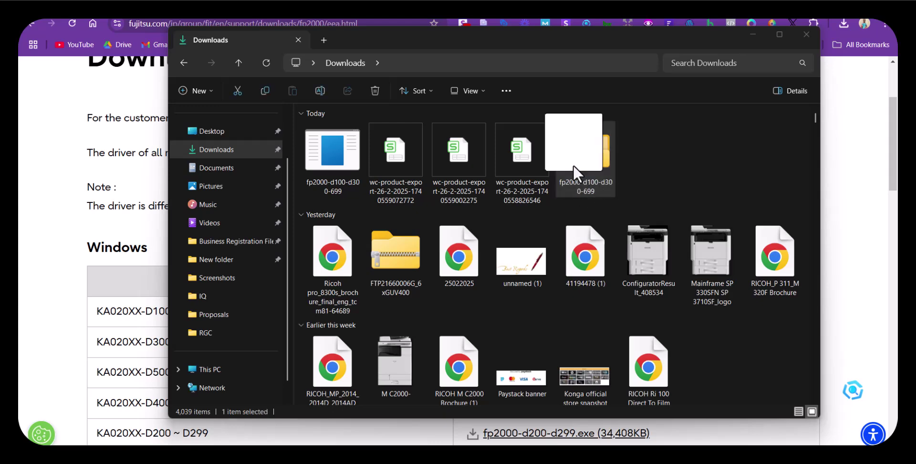
- Start Run from the extracted fp2000-d100-d300-699 folder and pick the Other language areas region
{"action": "right_click", "coordinate": [574, 164]}
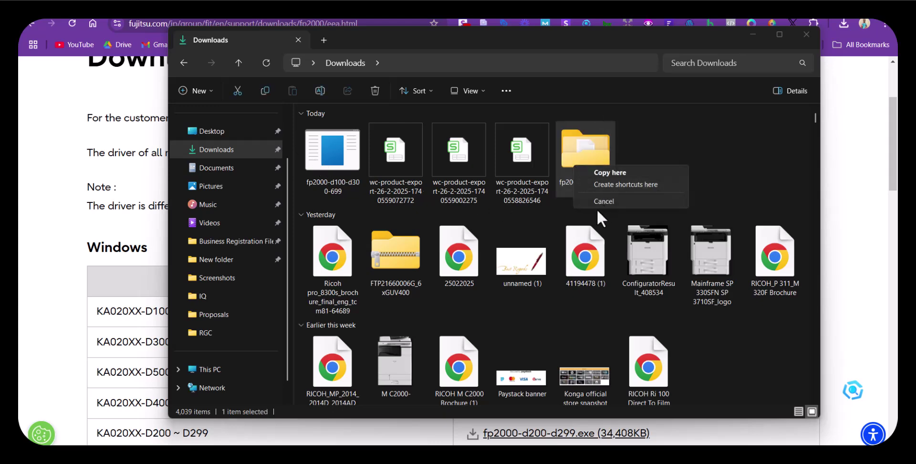
{"action": "left_click", "coordinate": [608, 198]}
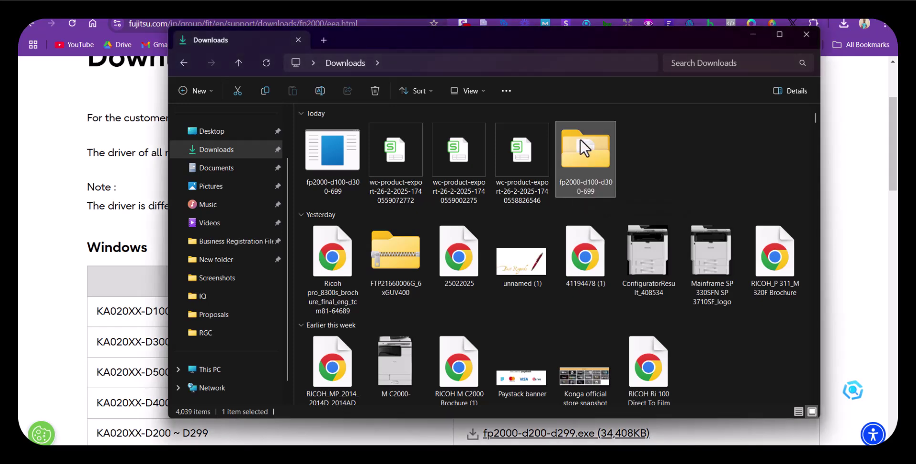
{"action": "double_click", "coordinate": [585, 150]}
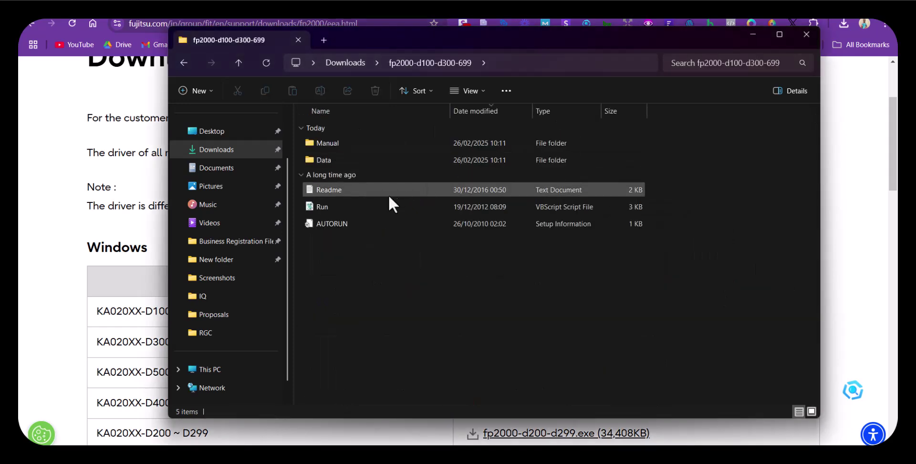
{"action": "left_click", "coordinate": [333, 207]}
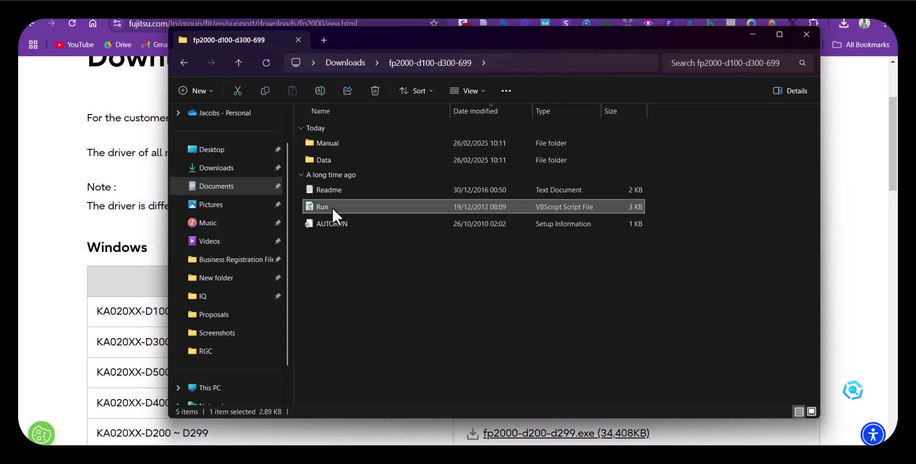
{"action": "double_click", "coordinate": [332, 208]}
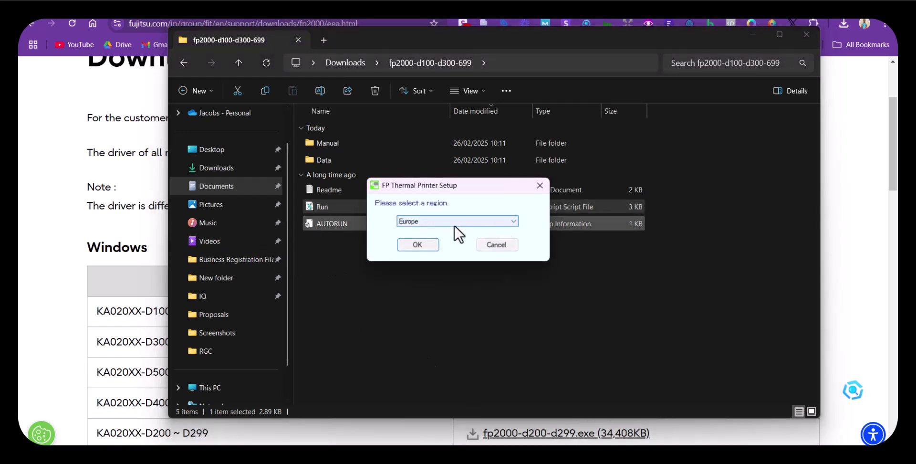
{"action": "left_click", "coordinate": [474, 223]}
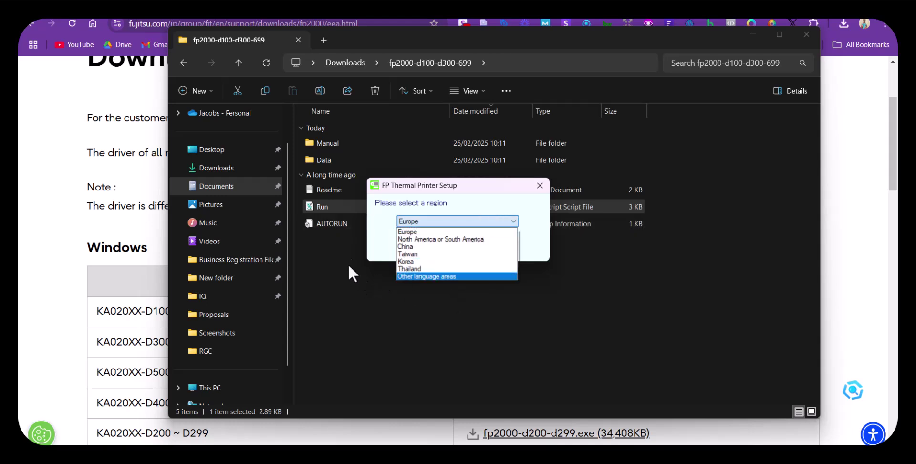
{"action": "left_click", "coordinate": [420, 277]}
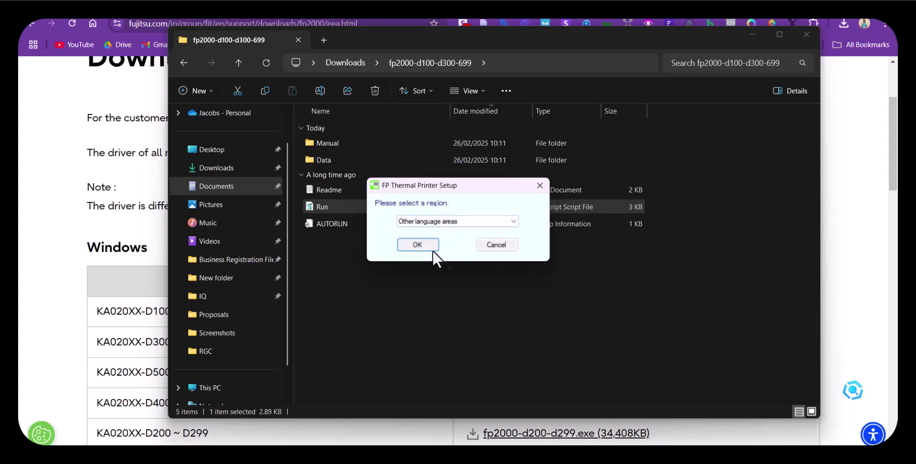
- Confirm the region, start Install, and accept the licence agreement terms
{"action": "left_click", "coordinate": [414, 245]}
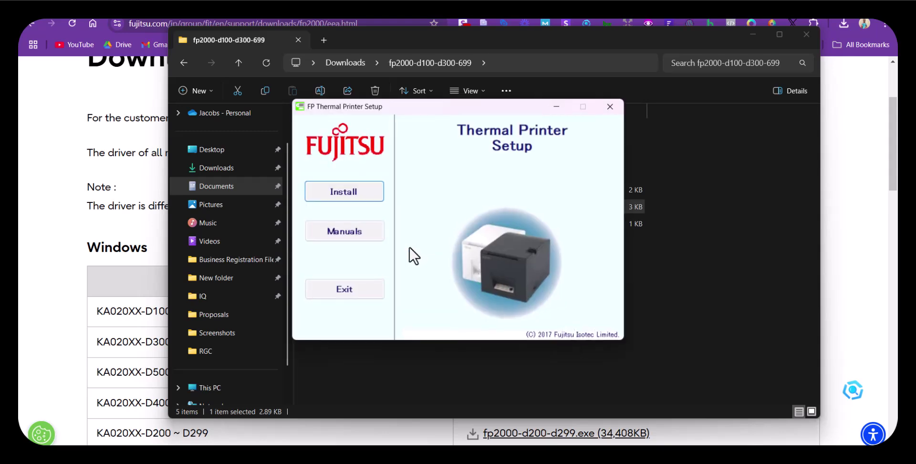
{"action": "left_click", "coordinate": [337, 194]}
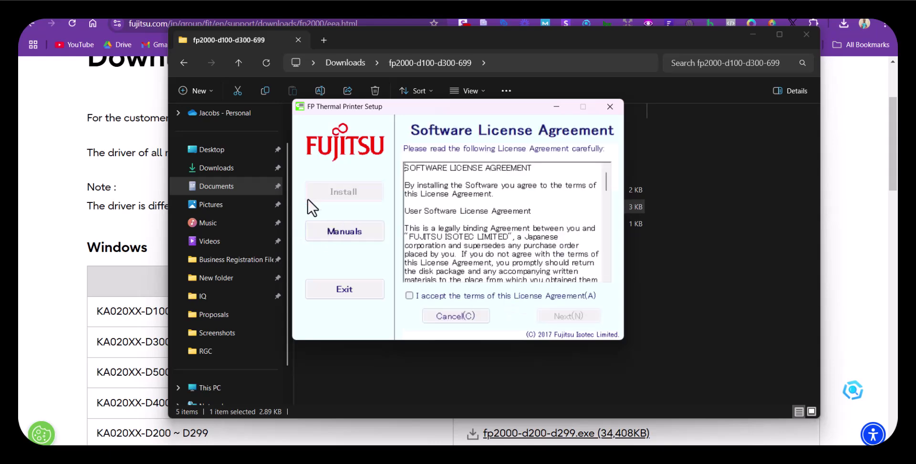
{"action": "left_click", "coordinate": [410, 296]}
{"action": "left_click", "coordinate": [568, 321]}
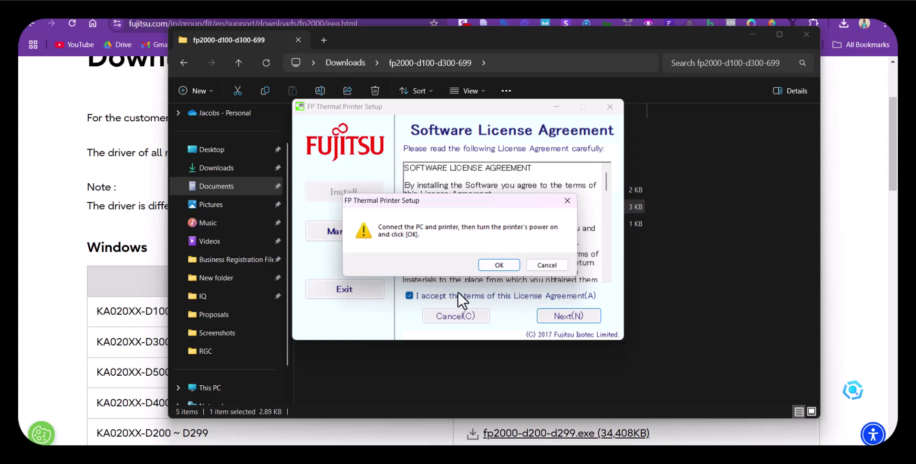
- Confirm the printer is connected, then add LAN Settings Tool and choose the USB interface
{"action": "left_click", "coordinate": [499, 264]}
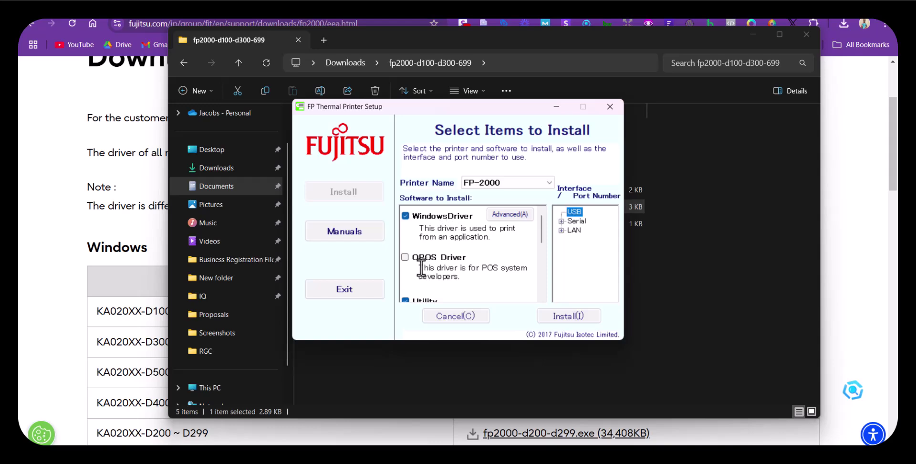
{"action": "scroll", "coordinate": [440, 261], "scroll_direction": "down", "scroll_amount": 3}
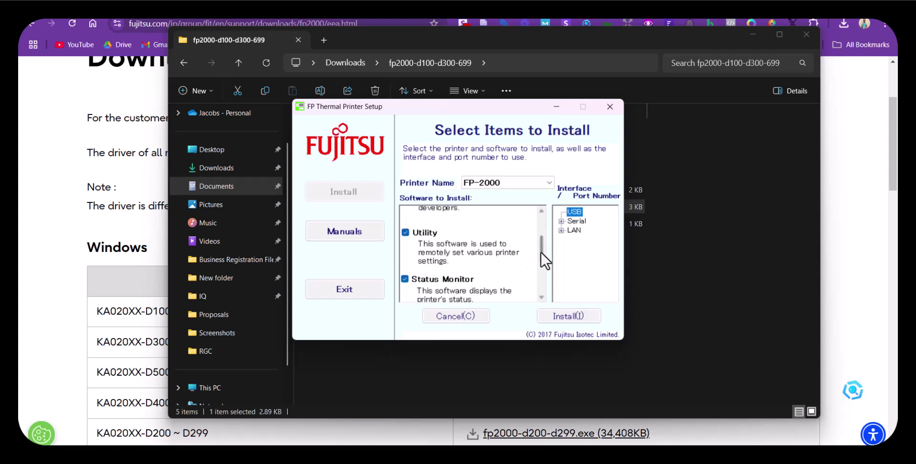
{"action": "left_click_drag", "start_coordinate": [541, 253], "coordinate": [542, 196]}
{"action": "scroll", "coordinate": [473, 262], "scroll_direction": "down", "scroll_amount": 3}
{"action": "left_click_drag", "start_coordinate": [545, 255], "coordinate": [544, 258]}
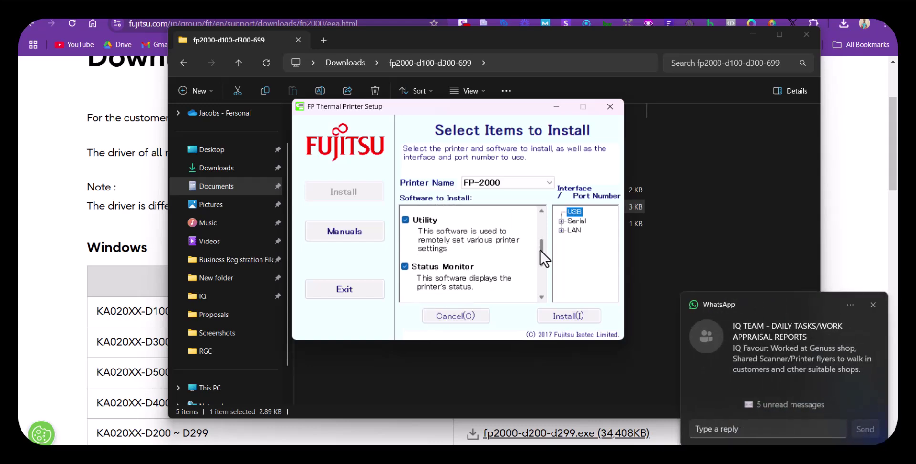
{"action": "left_click", "coordinate": [873, 304]}
{"action": "scroll", "coordinate": [420, 275], "scroll_direction": "down", "scroll_amount": 2}
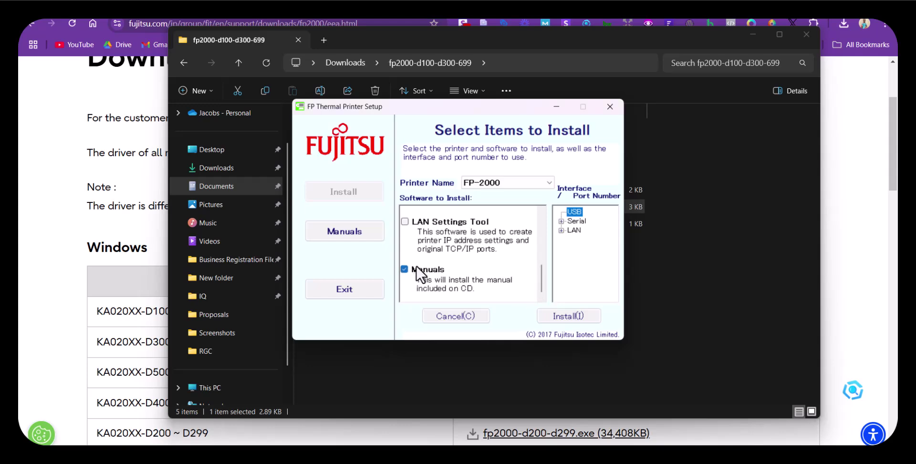
{"action": "scroll", "coordinate": [419, 275], "scroll_direction": "up", "scroll_amount": 2}
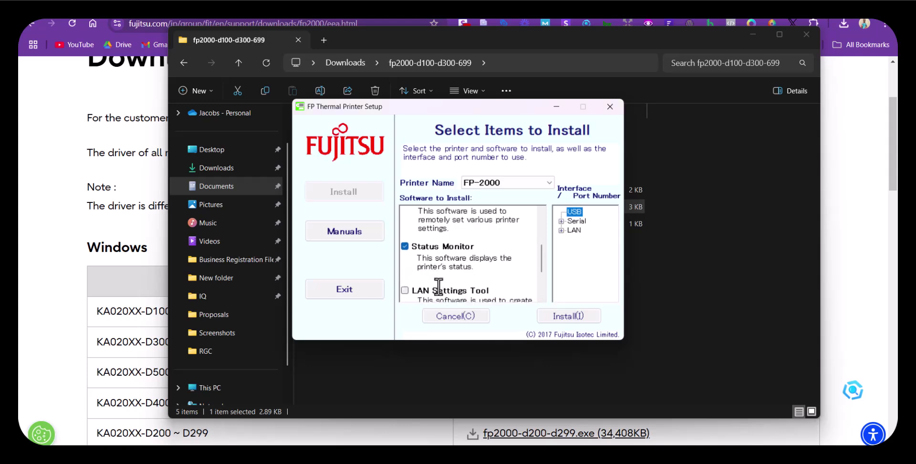
{"action": "left_click_drag", "start_coordinate": [542, 256], "coordinate": [542, 262]}
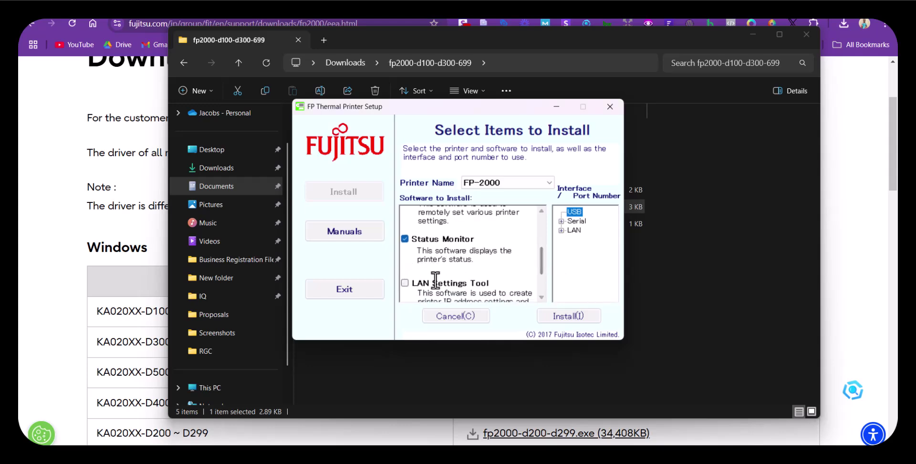
{"action": "left_click", "coordinate": [405, 282]}
{"action": "left_click", "coordinate": [574, 211]}
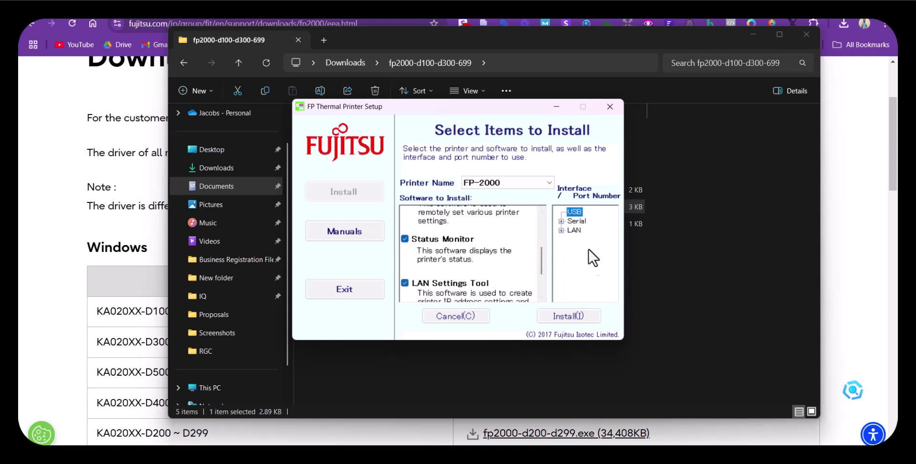
- Run the installation and acknowledge the Status Monitor copy error
{"action": "left_click", "coordinate": [560, 319]}
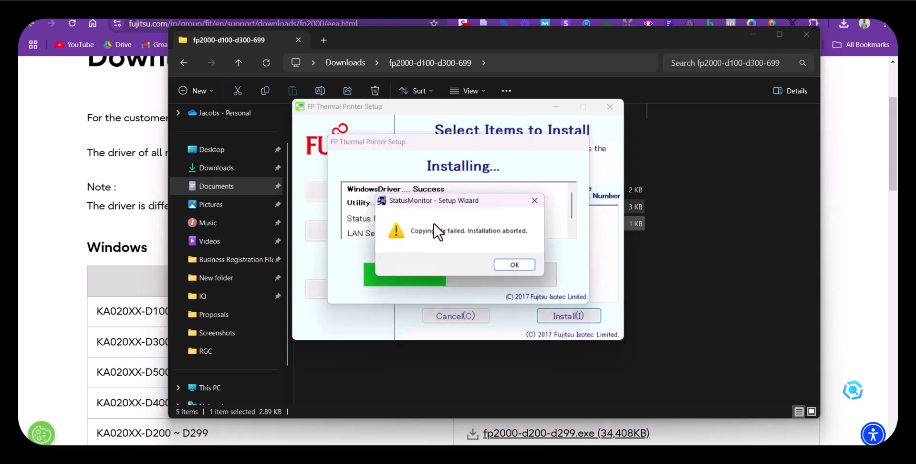
{"action": "left_click", "coordinate": [514, 266]}
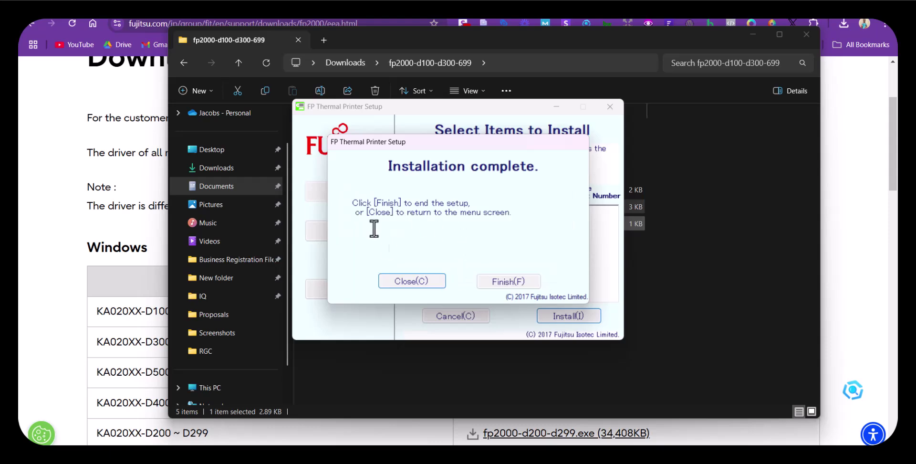
- Close the Installation complete dialog with Finish
{"action": "left_click", "coordinate": [507, 283]}
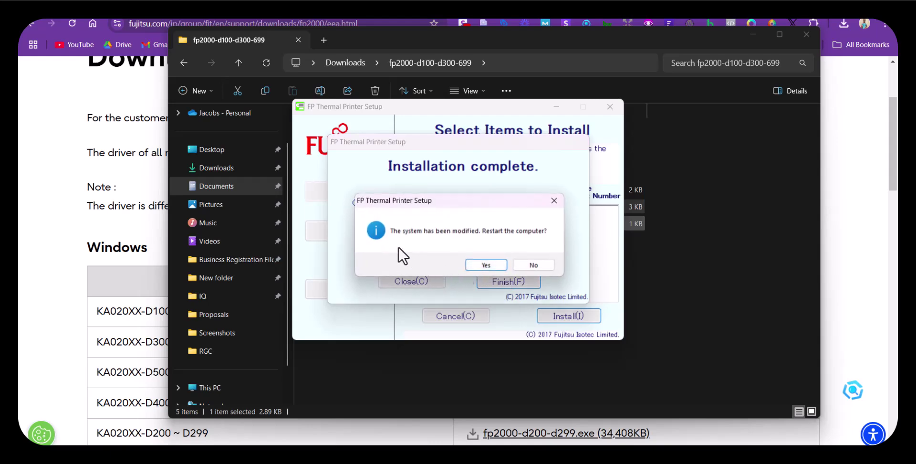